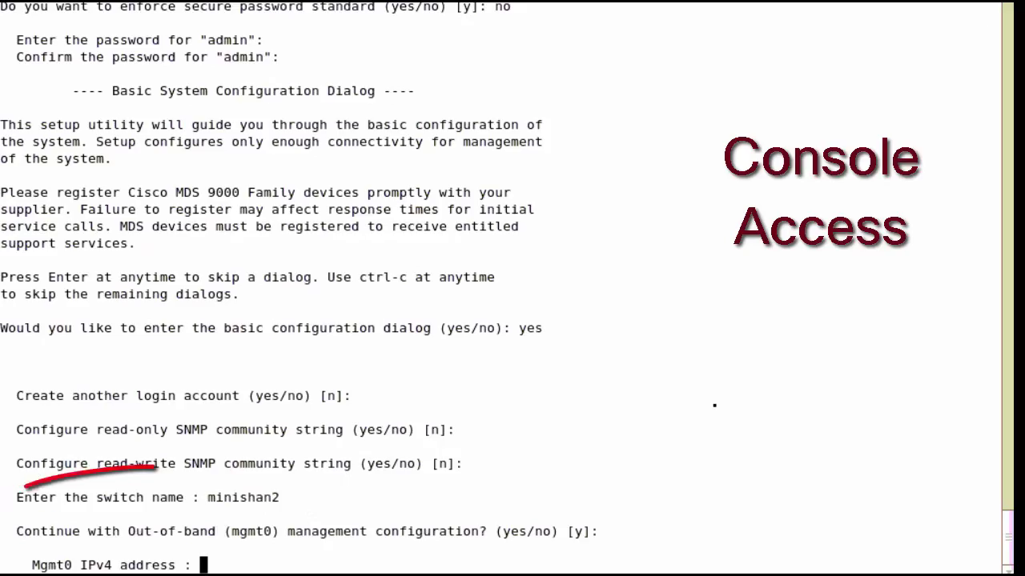
- Give mgmt0 address 10.126.95.59 and netmask 255.255.0.0, skip the gateway, accept defaults, and save
{"action": "type", "text": "10.126.9"}
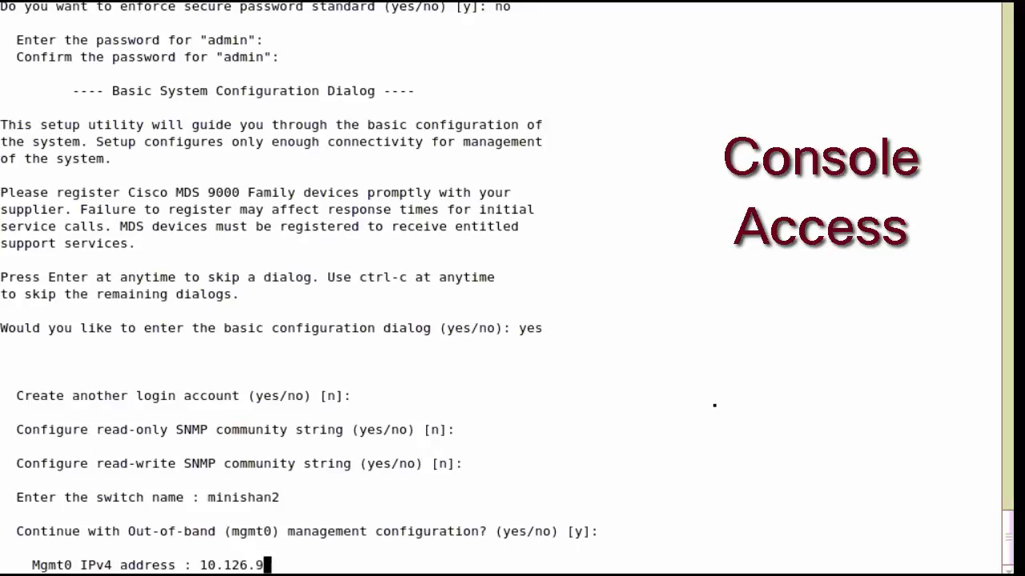
{"action": "type", "text": "5.59"}
{"action": "key", "text": "Return"}
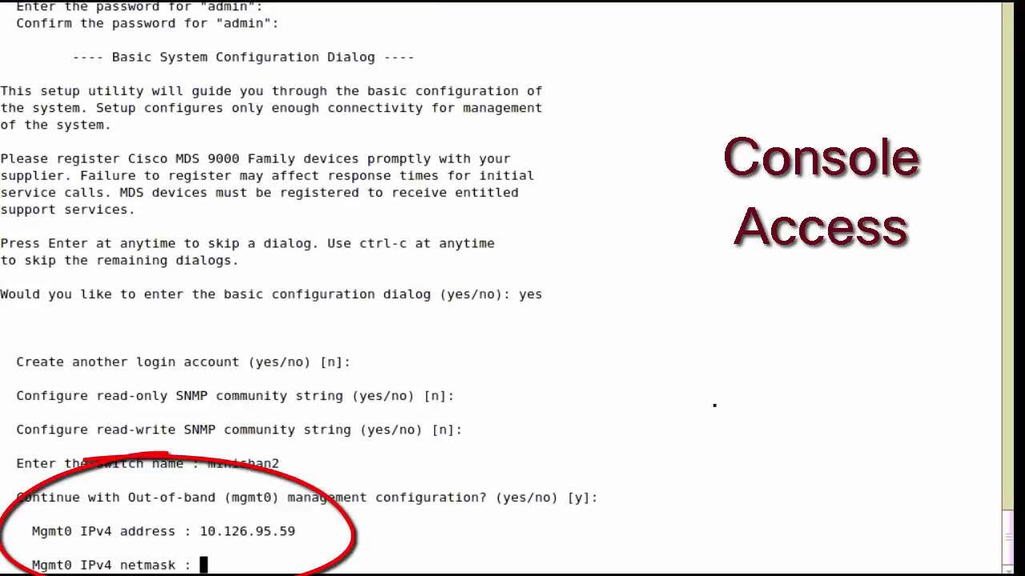
{"action": "type", "text": "255.255.0.0"}
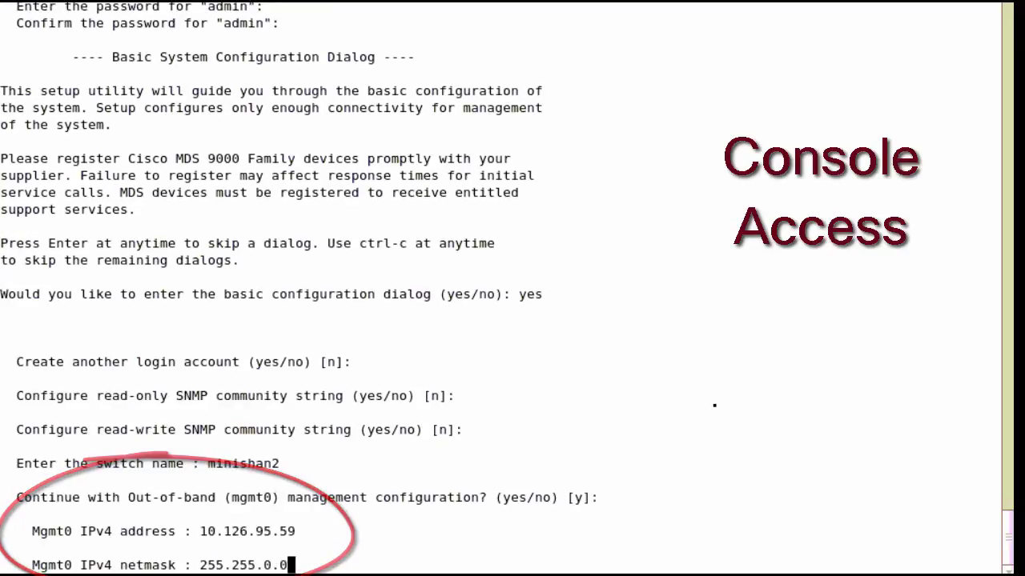
{"action": "key", "text": "Return"}
{"action": "type", "text": "no"}
{"action": "key", "text": "Return"}
{"action": "key", "text": "Return"}
{"action": "key", "text": "Return"}
{"action": "key", "text": "Return"}
{"action": "key", "text": "Return"}
{"action": "key", "text": "Return"}
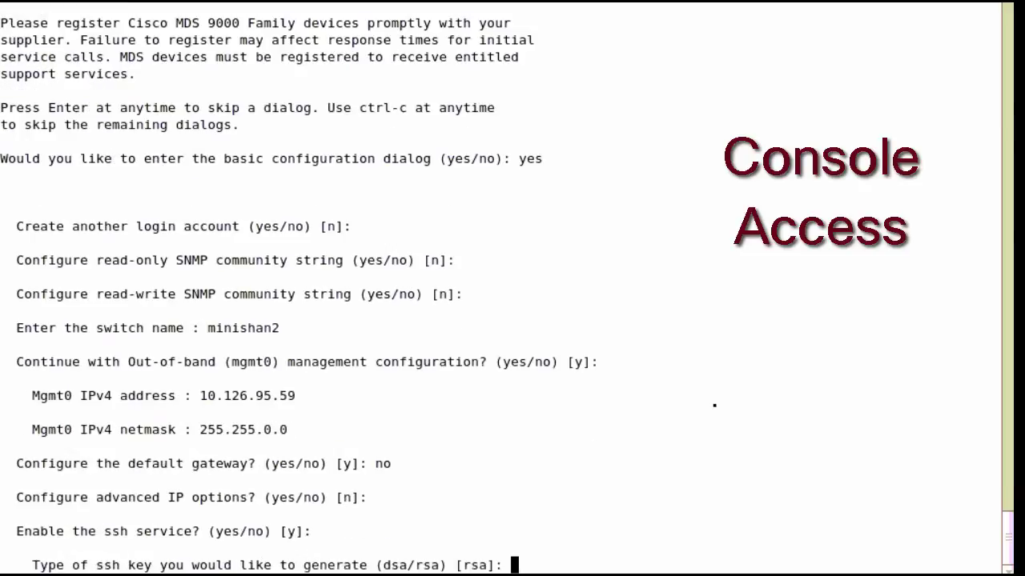
{"action": "key", "text": "Return"}
{"action": "key", "text": "Return"}
{"action": "key", "text": "Return"}
{"action": "key", "text": "Return"}
{"action": "key", "text": "Return"}
{"action": "key", "text": "Return"}
{"action": "key", "text": "Return"}
{"action": "key", "text": "Return"}
{"action": "key", "text": "Return"}
{"action": "key", "text": "Return"}
{"action": "key", "text": "Return"}
{"action": "key", "text": "Return"}
{"action": "key", "text": "Return"}
{"action": "key", "text": "Return"}
{"action": "key", "text": "Return"}
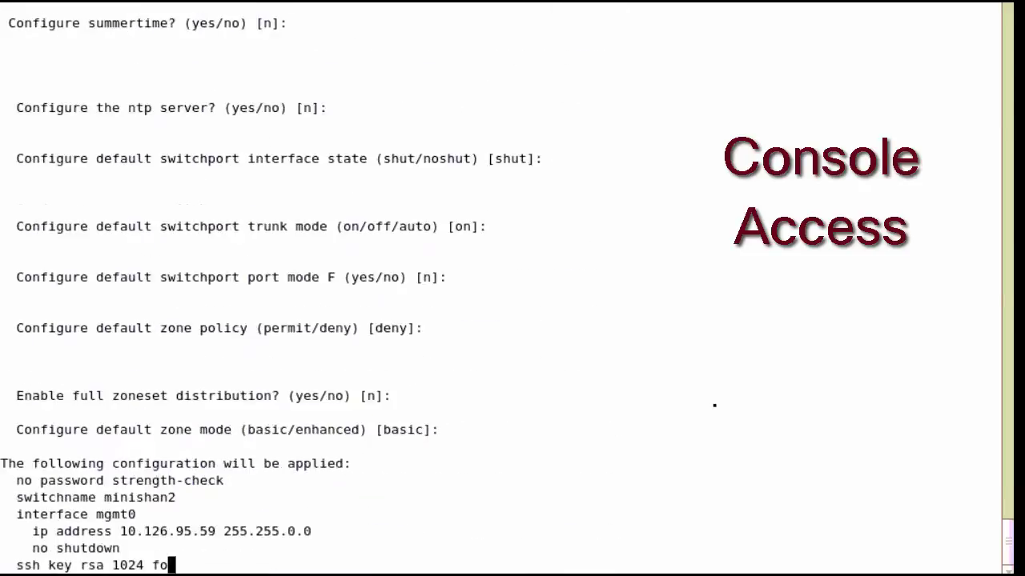
{"action": "key", "text": "Return"}
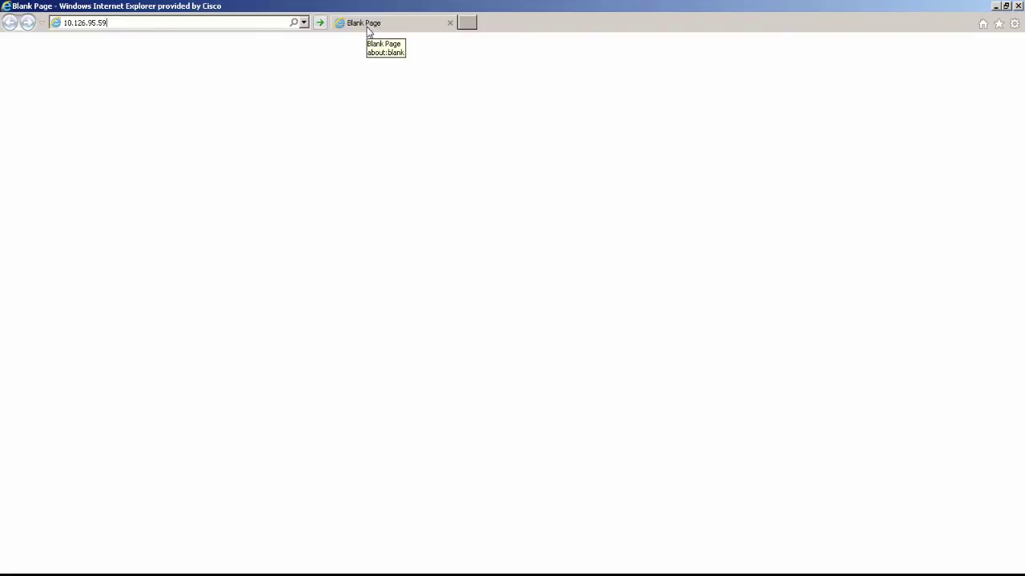
- Load the switch's Device Manager page at 10.126.95.59 in Internet Explorer
{"action": "key", "text": "Return"}
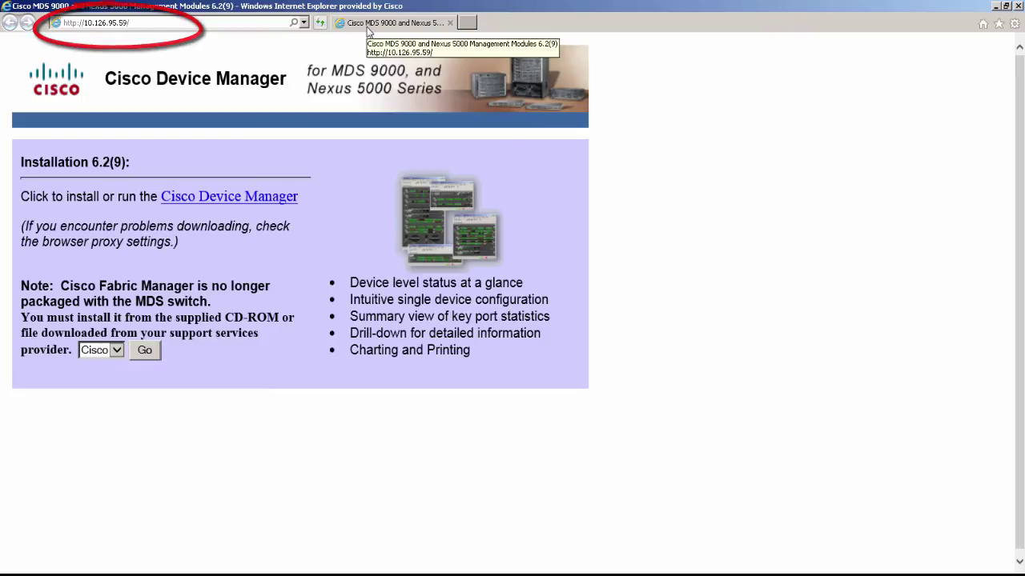
- Launch Cisco Device Manager 6.2(9), allow it to run, and log in with the switch password
{"action": "left_click", "coordinate": [223, 206]}
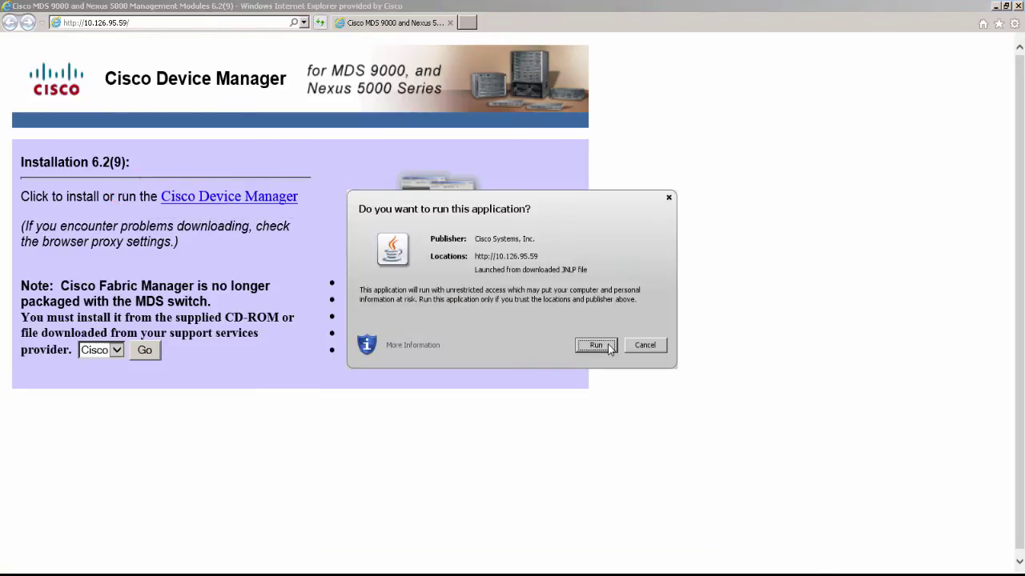
{"action": "left_click", "coordinate": [595, 345]}
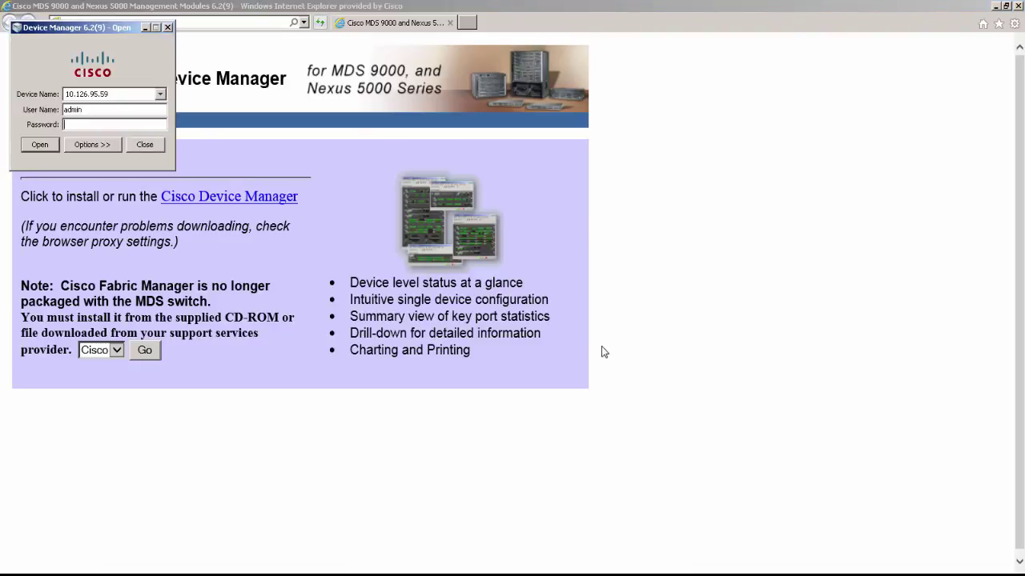
{"action": "type", "text": "*********"}
{"action": "key", "text": "Return"}
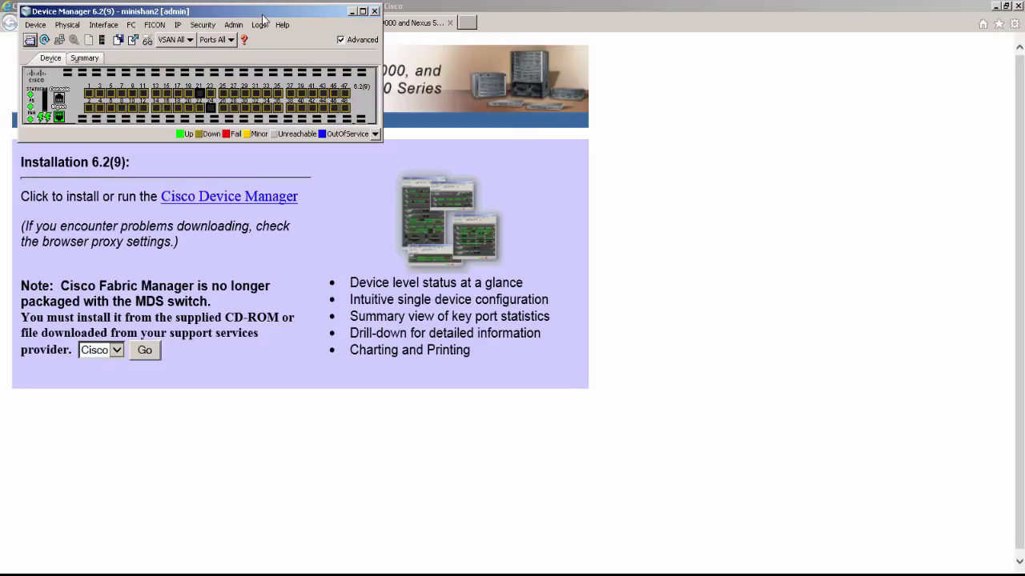
- Move and enlarge the Device Manager window, then view the switch's summary statistics
{"action": "left_click_drag", "start_coordinate": [263, 17], "coordinate": [551, 189]}
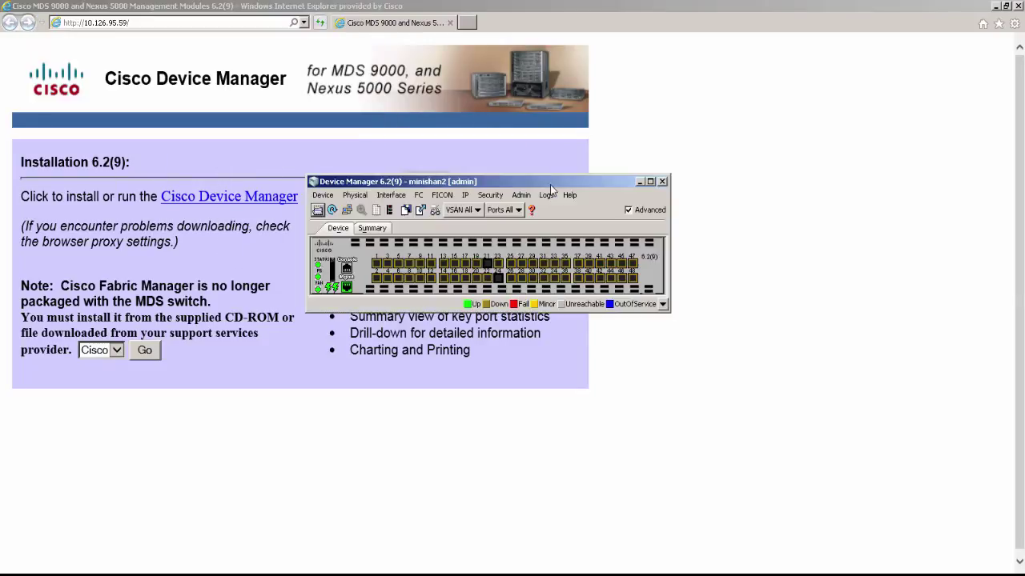
{"action": "left_click_drag", "start_coordinate": [672, 316], "coordinate": [773, 389]}
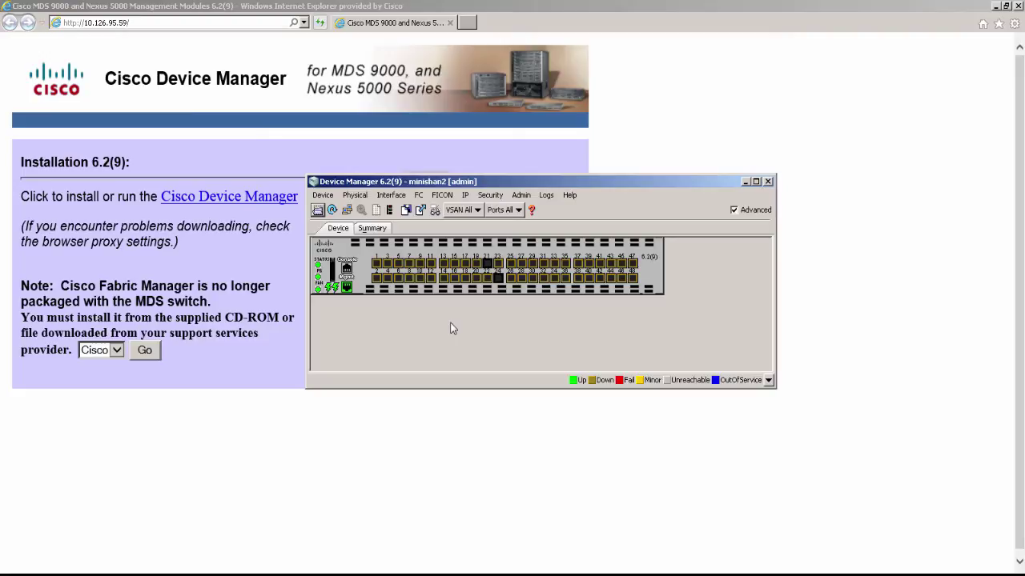
{"action": "left_click", "coordinate": [370, 244]}
{"action": "left_click", "coordinate": [362, 229]}
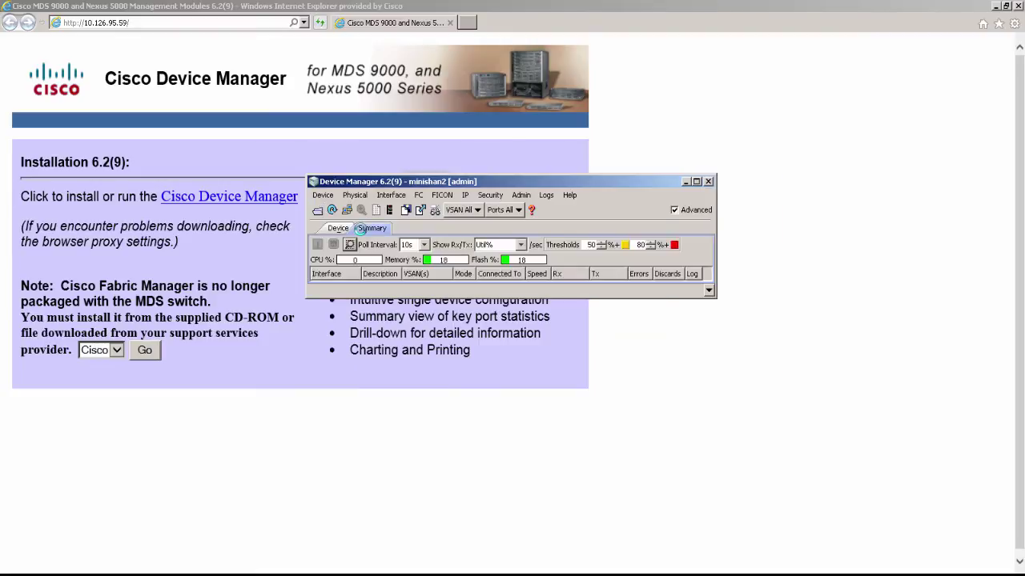
{"action": "left_click", "coordinate": [417, 197]}
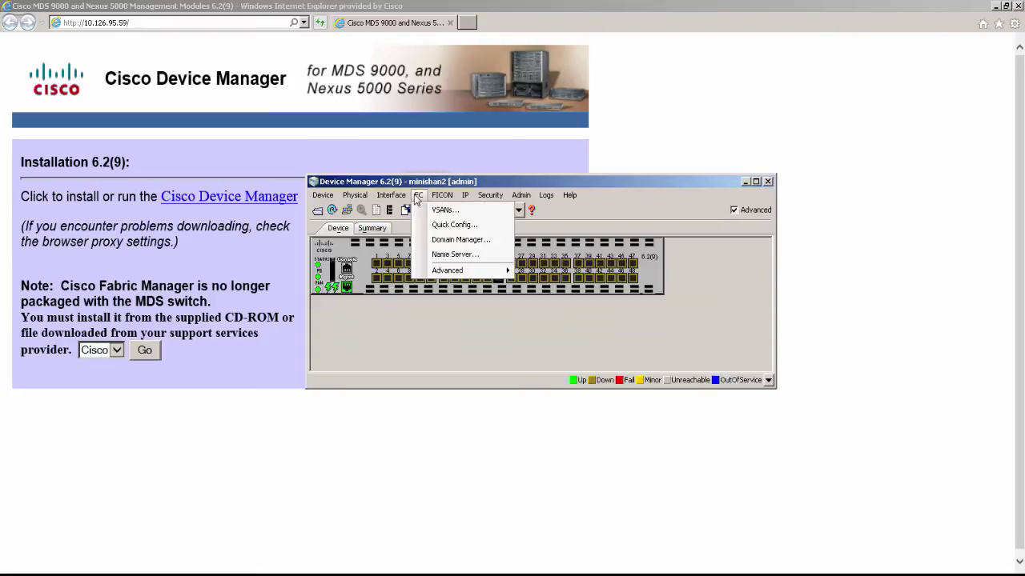
- Open the Quick Config wizard showing all 48 ports, and enable port 2 zoned to 6, 14, 16, 19
{"action": "left_click", "coordinate": [435, 230]}
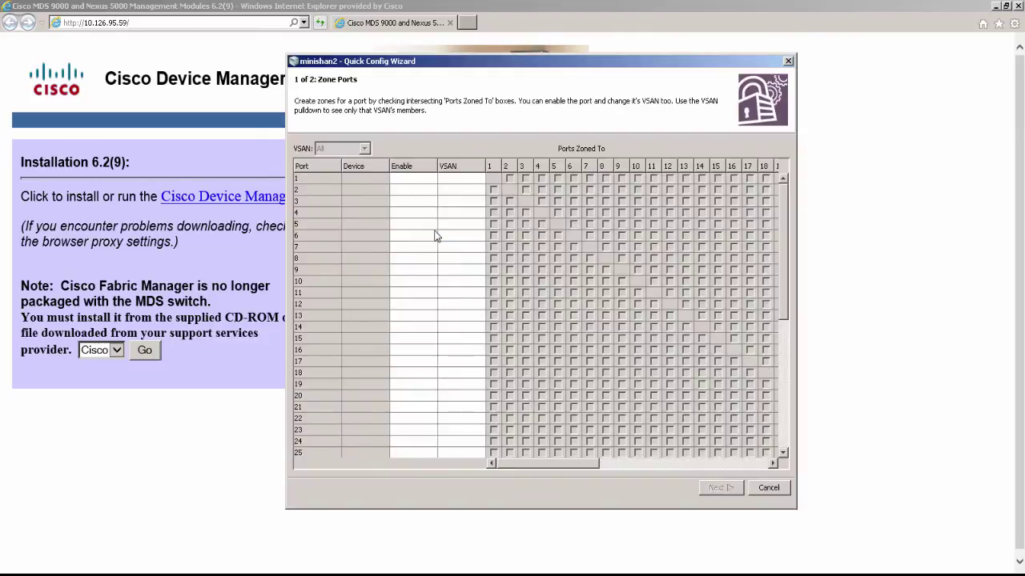
{"action": "left_click_drag", "start_coordinate": [795, 508], "coordinate": [1001, 563]}
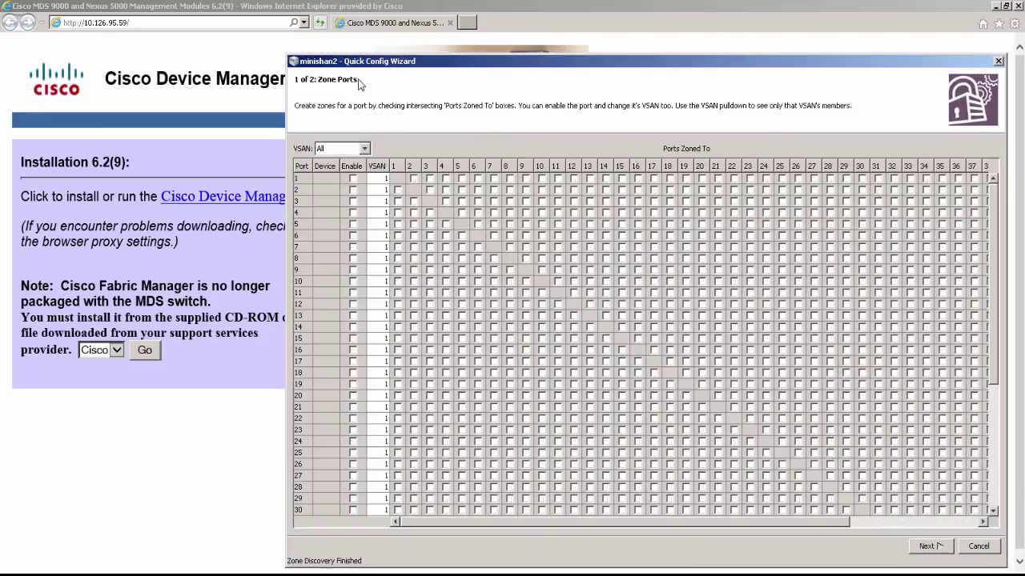
{"action": "left_click_drag", "start_coordinate": [416, 61], "coordinate": [285, 33]}
{"action": "left_click_drag", "start_coordinate": [156, 29], "coordinate": [14, 8]}
{"action": "mouse_move", "coordinate": [979, 381]}
{"action": "left_mouse_down"}
{"action": "mouse_move", "coordinate": [987, 496]}
{"action": "mouse_move", "coordinate": [987, 384]}
{"action": "left_mouse_up"}
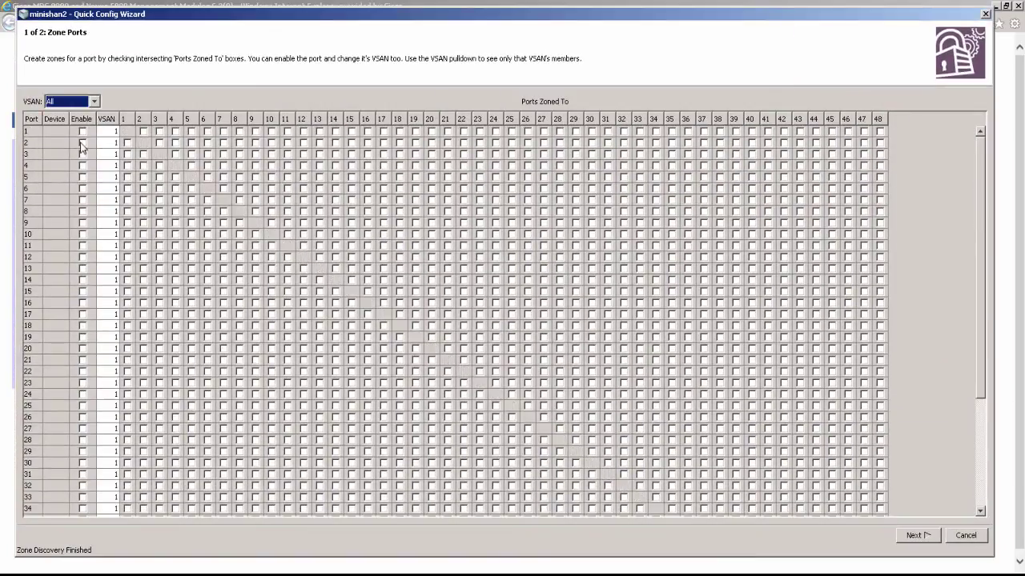
{"action": "left_click", "coordinate": [82, 142]}
{"action": "left_click", "coordinate": [206, 143]}
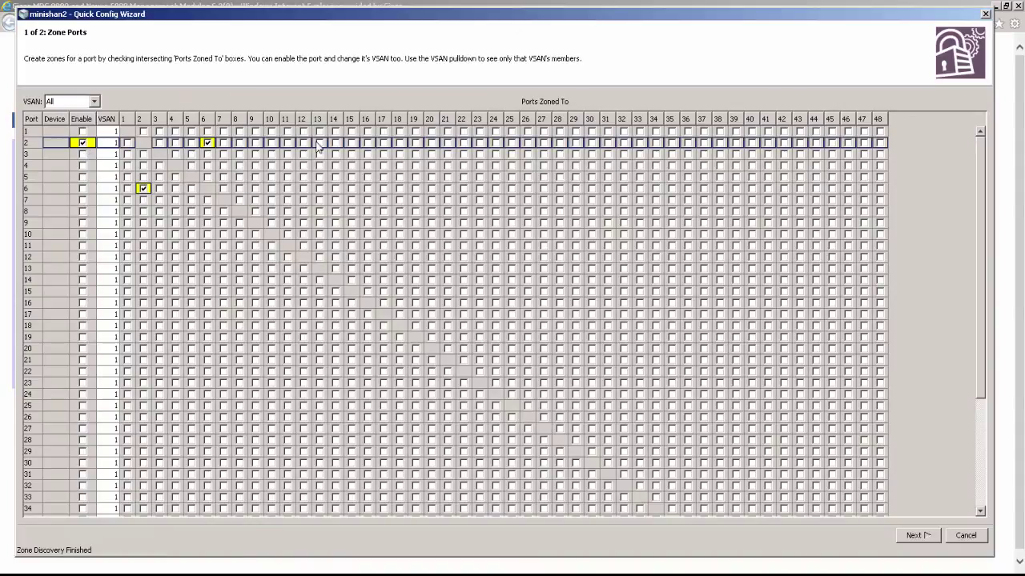
{"action": "left_click", "coordinate": [335, 143]}
{"action": "left_click", "coordinate": [367, 143]}
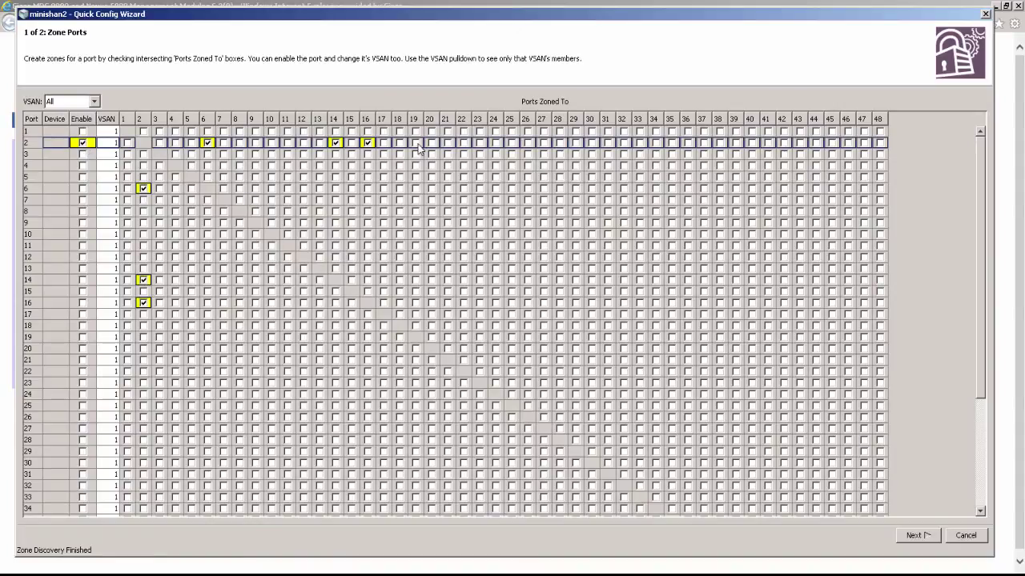
{"action": "left_click", "coordinate": [415, 143]}
- Enable port 10 and zone it with ports 6, 7 and 8
{"action": "left_click", "coordinate": [82, 234]}
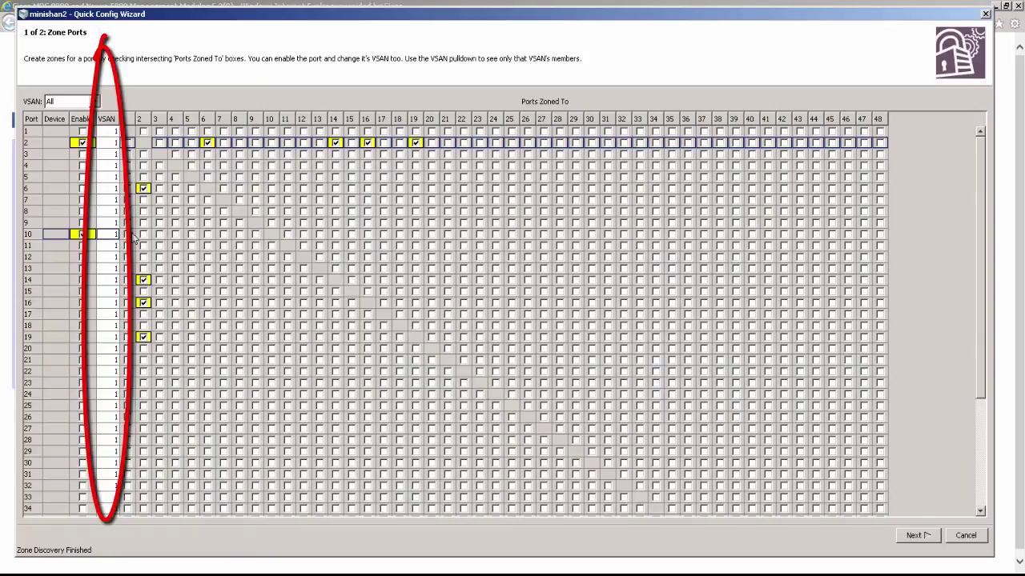
{"action": "left_click", "coordinate": [206, 233]}
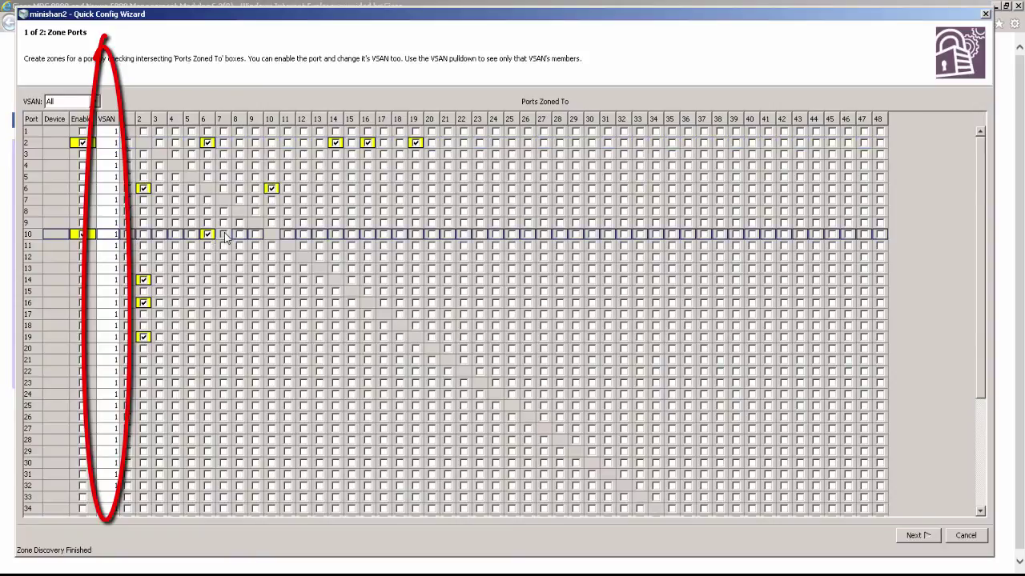
{"action": "left_click", "coordinate": [223, 234]}
{"action": "left_click", "coordinate": [239, 234]}
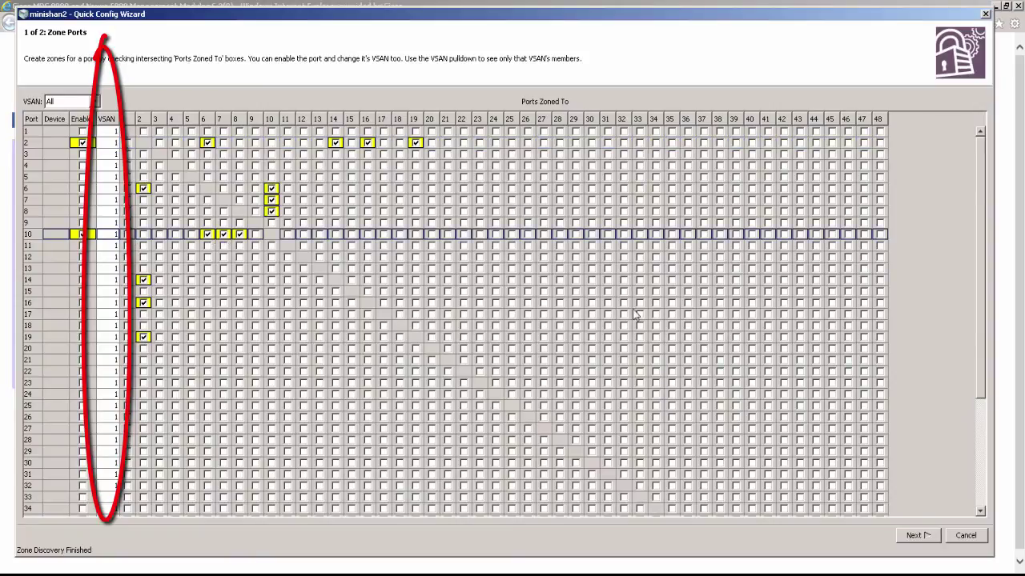
- Review the pending changes, finish to activate ZONESET_V1 with seven zones, and close the wizard
{"action": "left_click", "coordinate": [915, 537]}
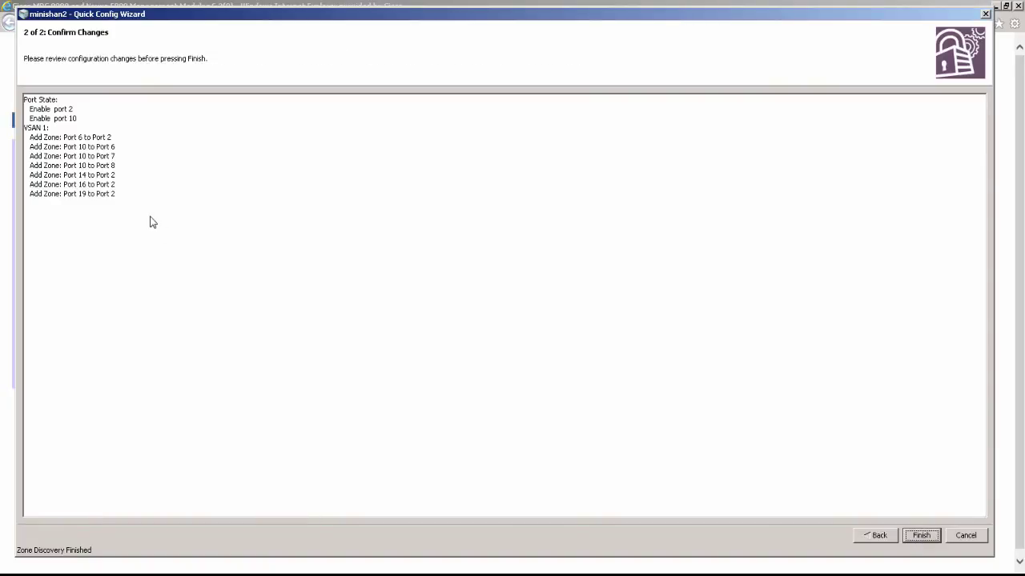
{"action": "left_click_drag", "start_coordinate": [142, 212], "coordinate": [29, 96]}
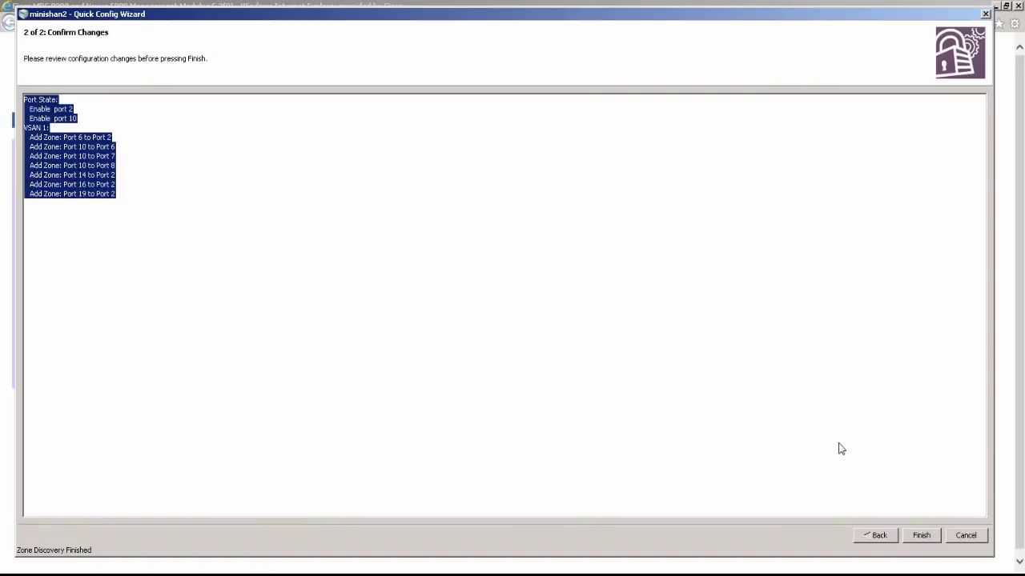
{"action": "left_click", "coordinate": [923, 538]}
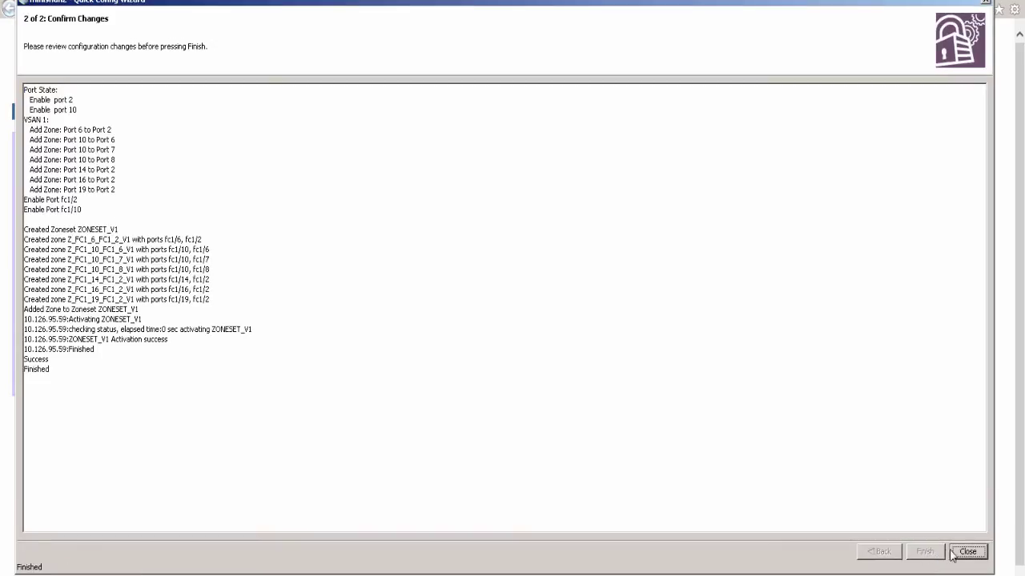
{"action": "left_click", "coordinate": [966, 551]}
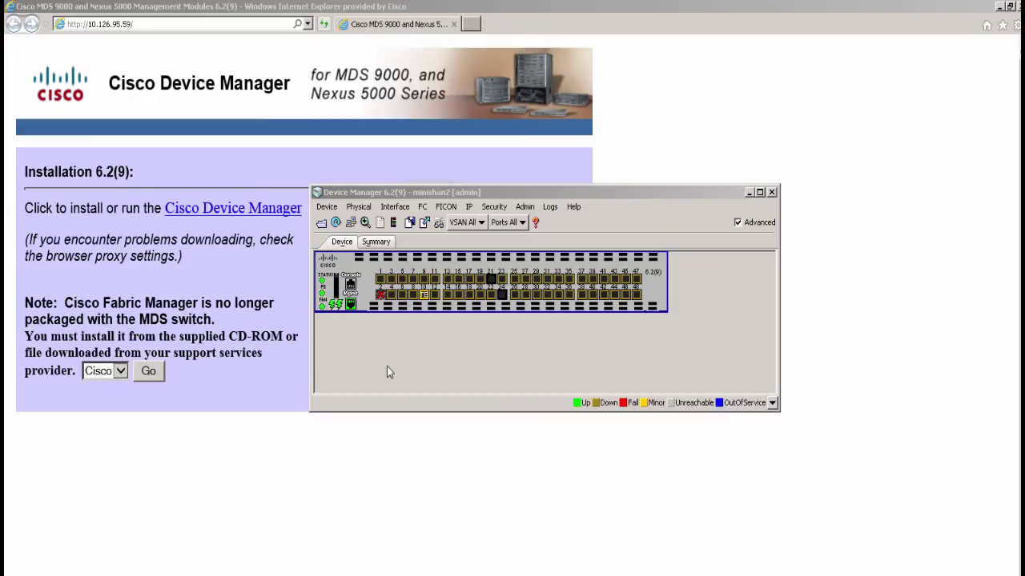
{"action": "left_click", "coordinate": [322, 208]}
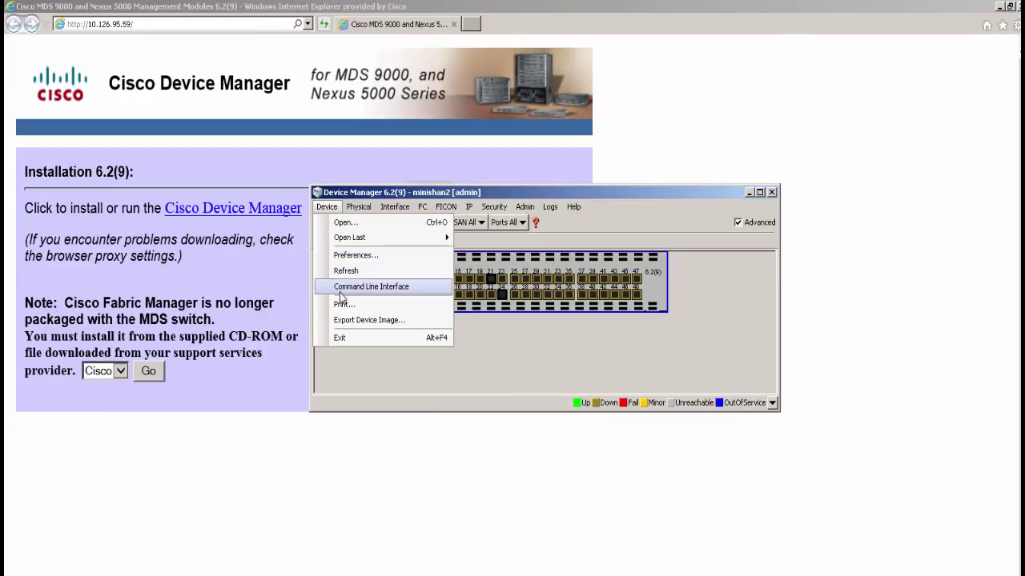
{"action": "key", "text": "Escape"}
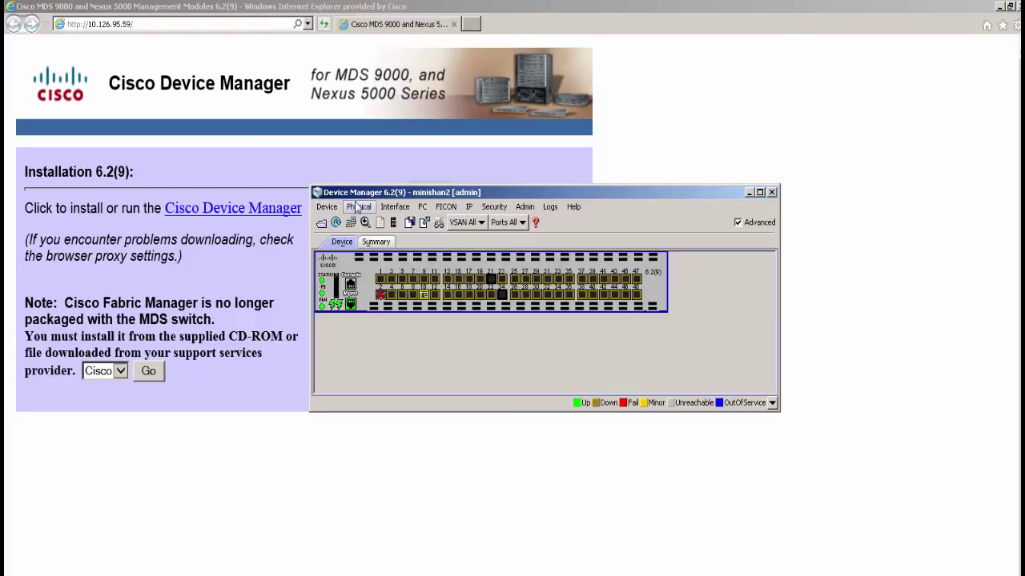
- View the switch's hardware inventory from the Physical menu, then close it
{"action": "left_click", "coordinate": [357, 206]}
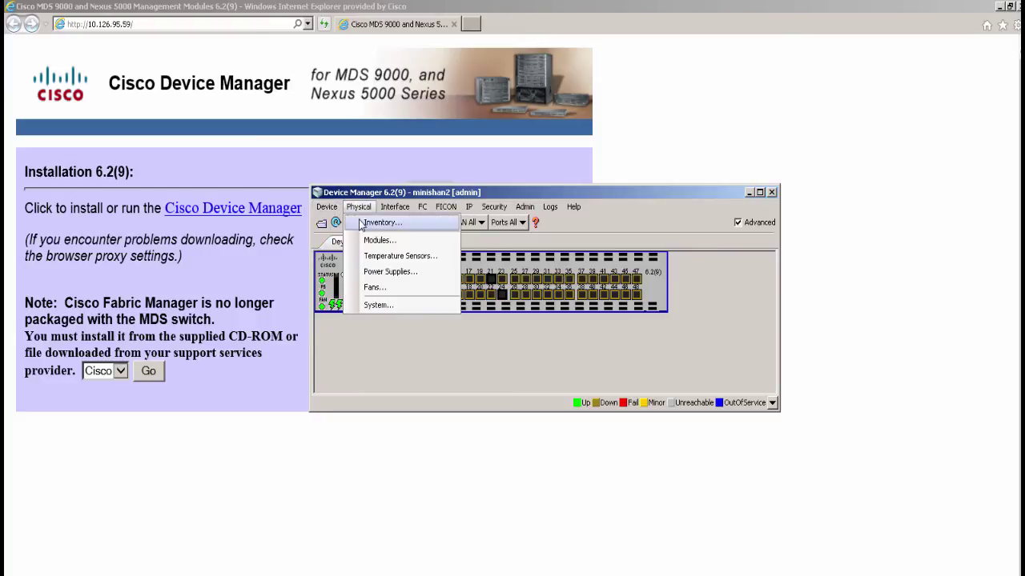
{"action": "left_click", "coordinate": [362, 224]}
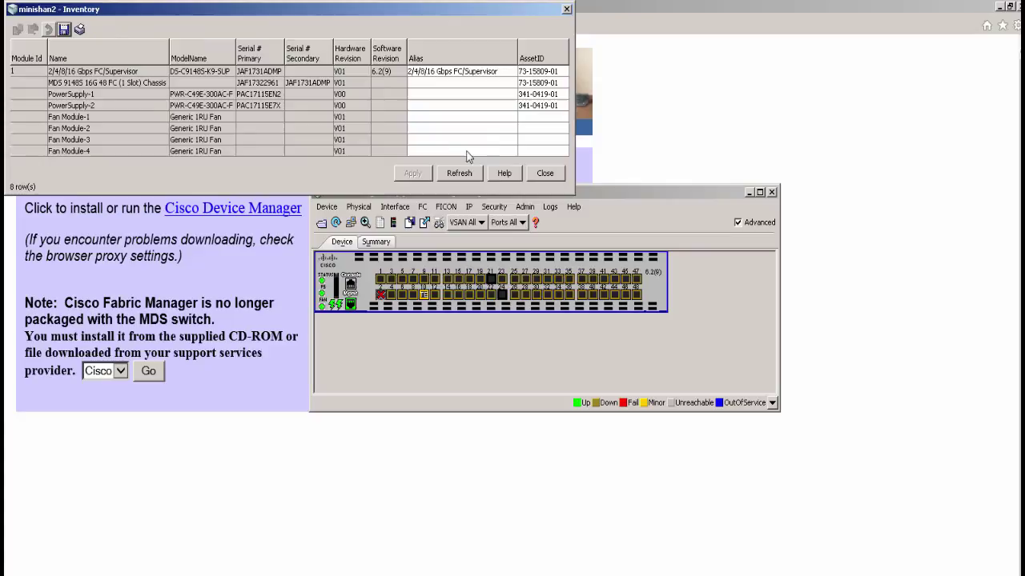
{"action": "left_click", "coordinate": [545, 173]}
- Check that all five module-1 temperature sensors read ok, then close the readings
{"action": "left_click", "coordinate": [358, 207]}
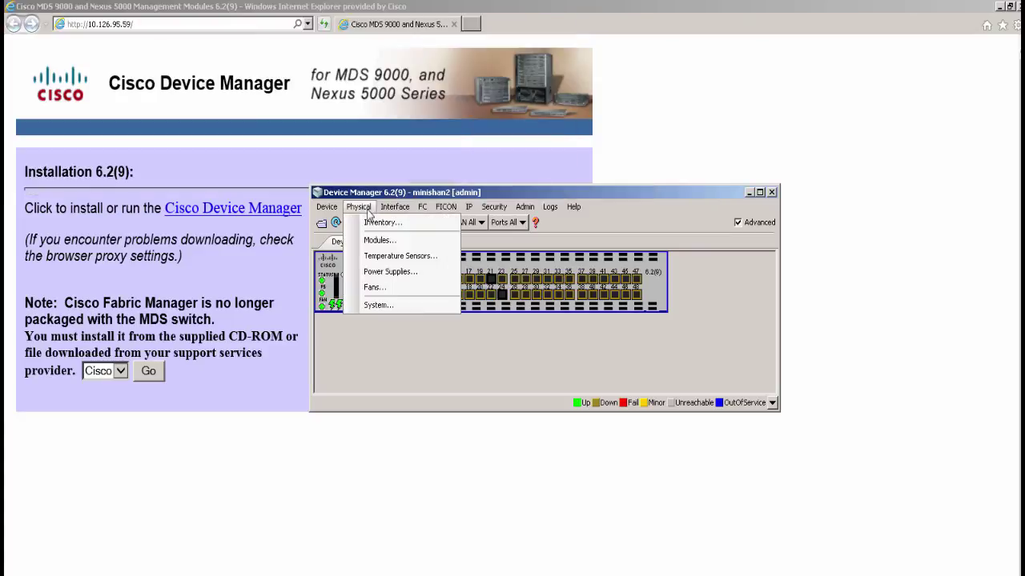
{"action": "left_click", "coordinate": [372, 256]}
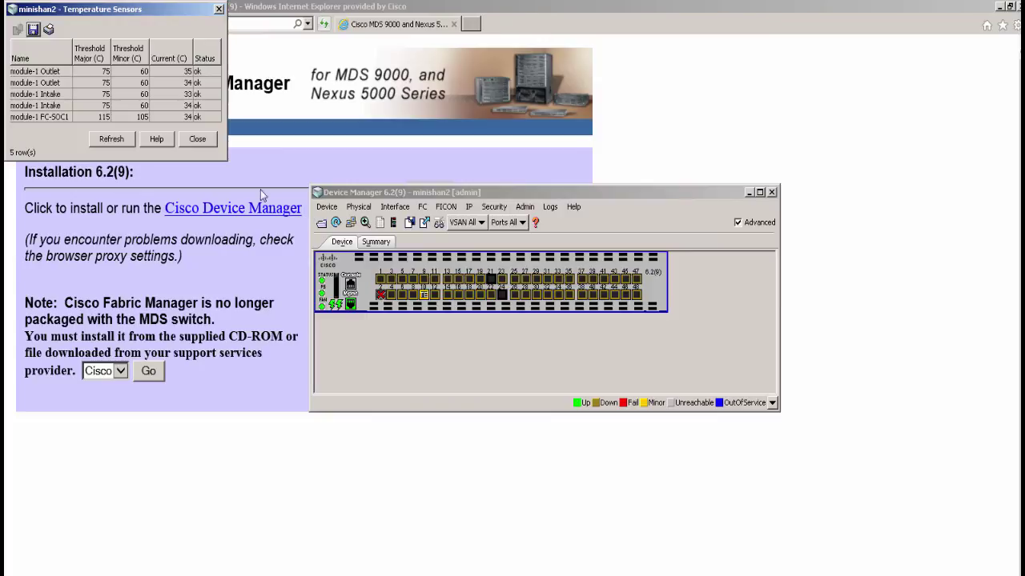
{"action": "left_click", "coordinate": [198, 140]}
{"action": "left_click", "coordinate": [389, 210]}
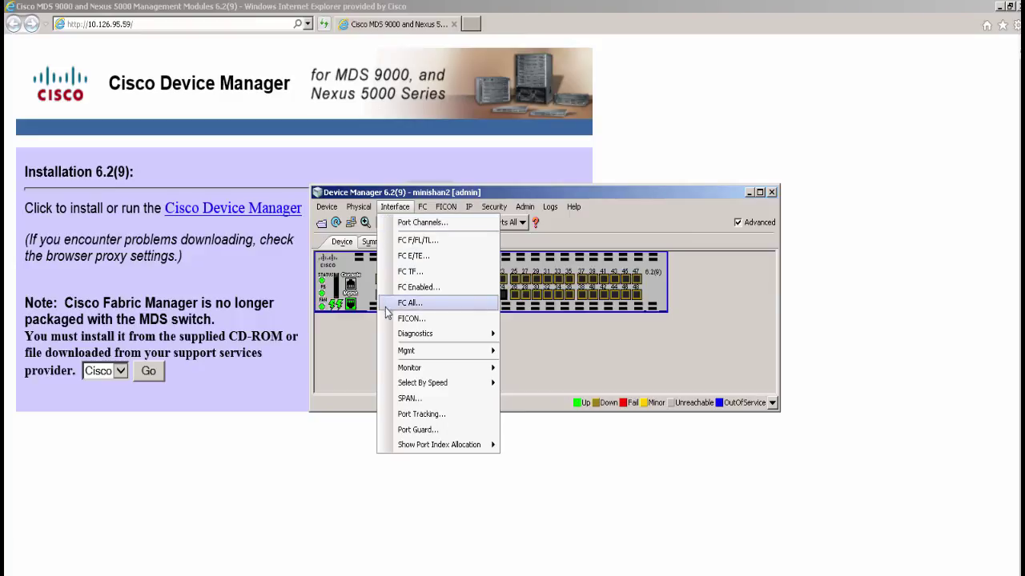
- Open Interface > Monitor > FC Enabled, review the zero traffic counters on fc1 ports, and close it
{"action": "mouse_move", "coordinate": [389, 352]}
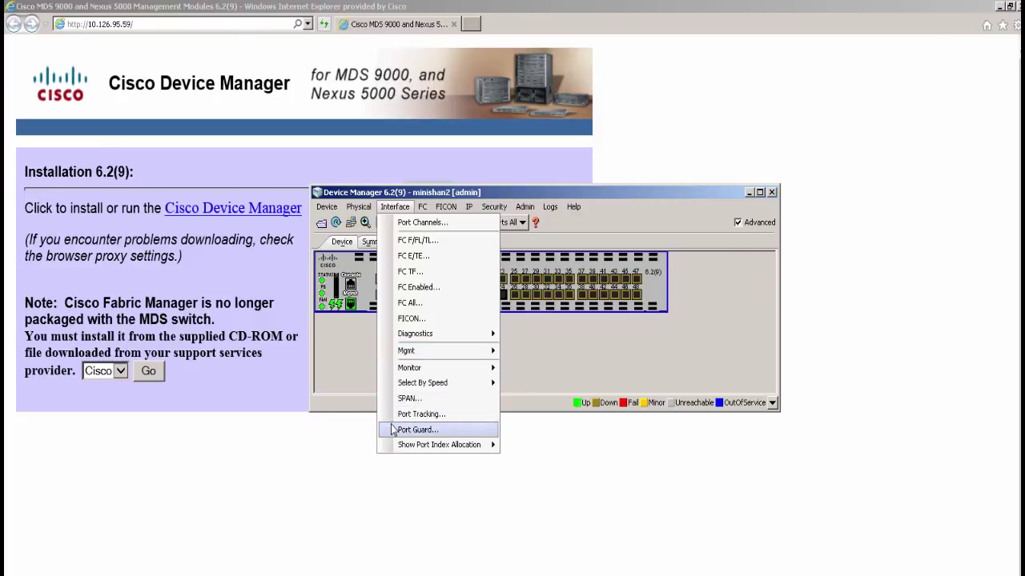
{"action": "mouse_move", "coordinate": [465, 337]}
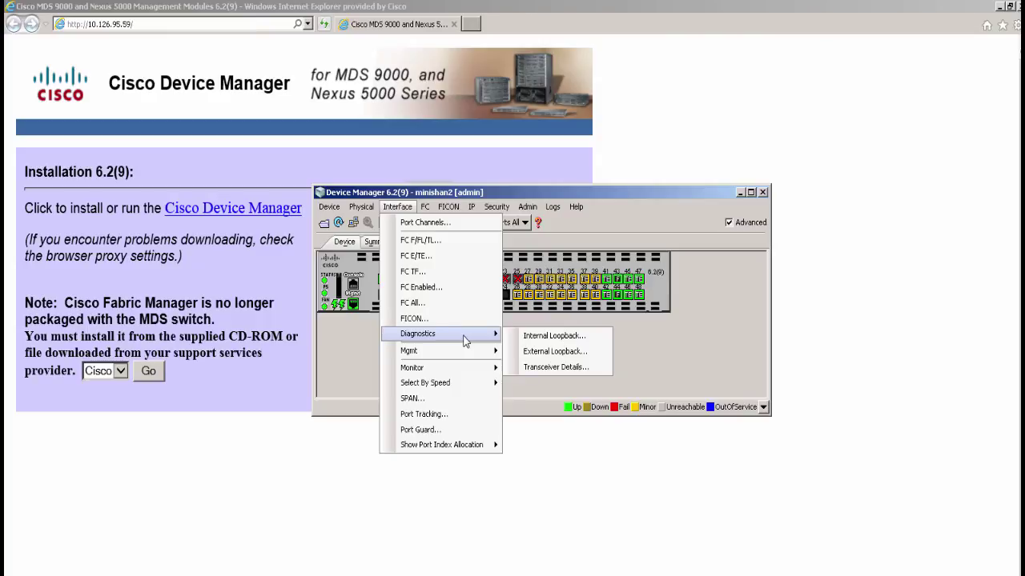
{"action": "mouse_move", "coordinate": [474, 370]}
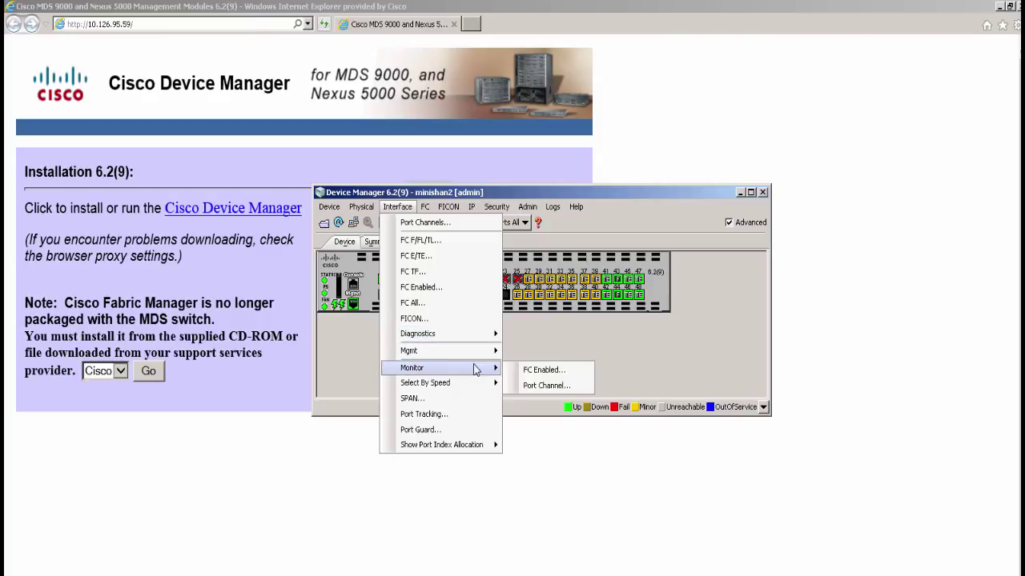
{"action": "left_click", "coordinate": [515, 371]}
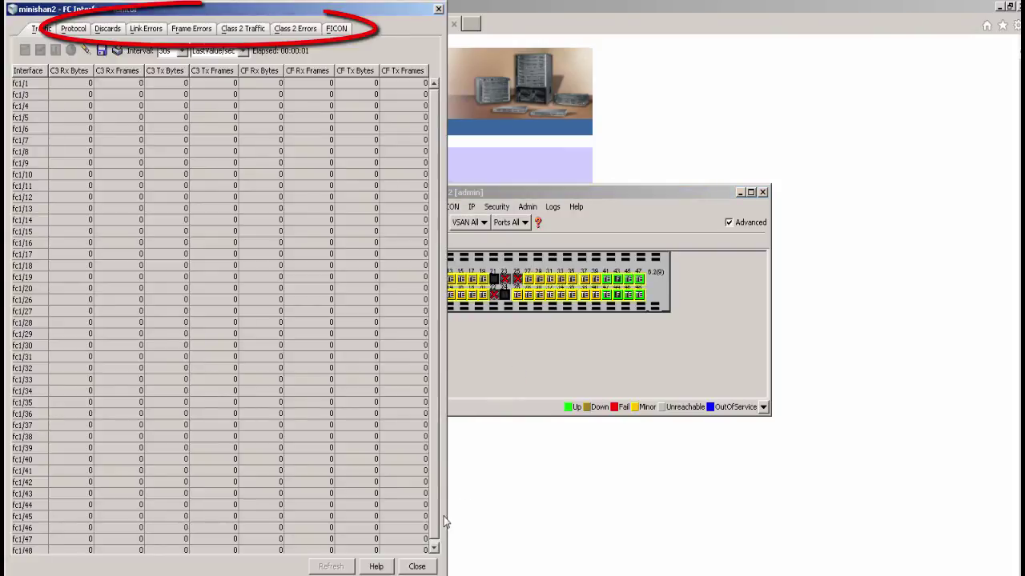
{"action": "left_click", "coordinate": [417, 567]}
{"action": "left_click", "coordinate": [422, 206]}
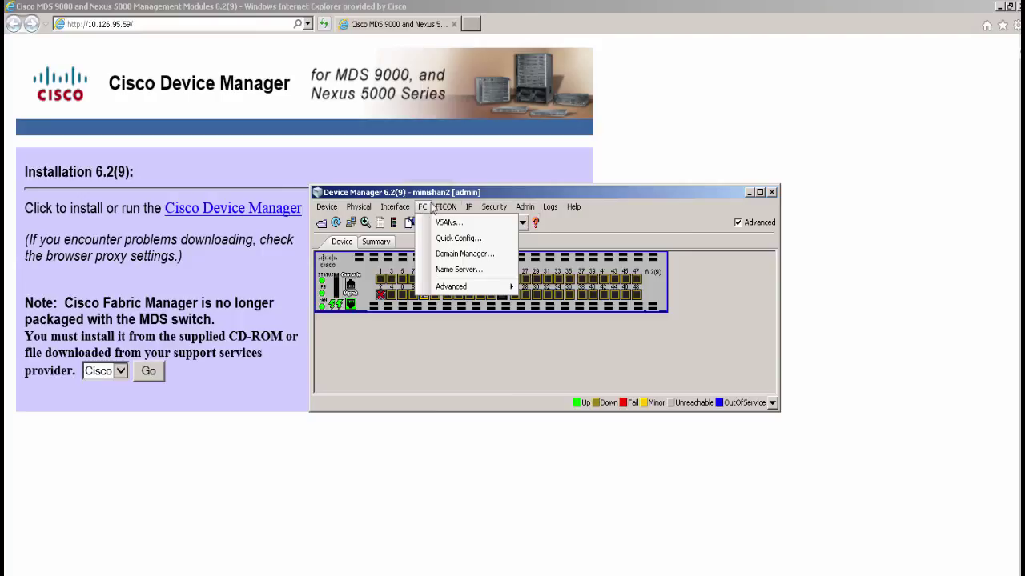
- Browse the FC, FICON, Security and Admin menus, then dismiss them without choosing anything
{"action": "mouse_move", "coordinate": [439, 208]}
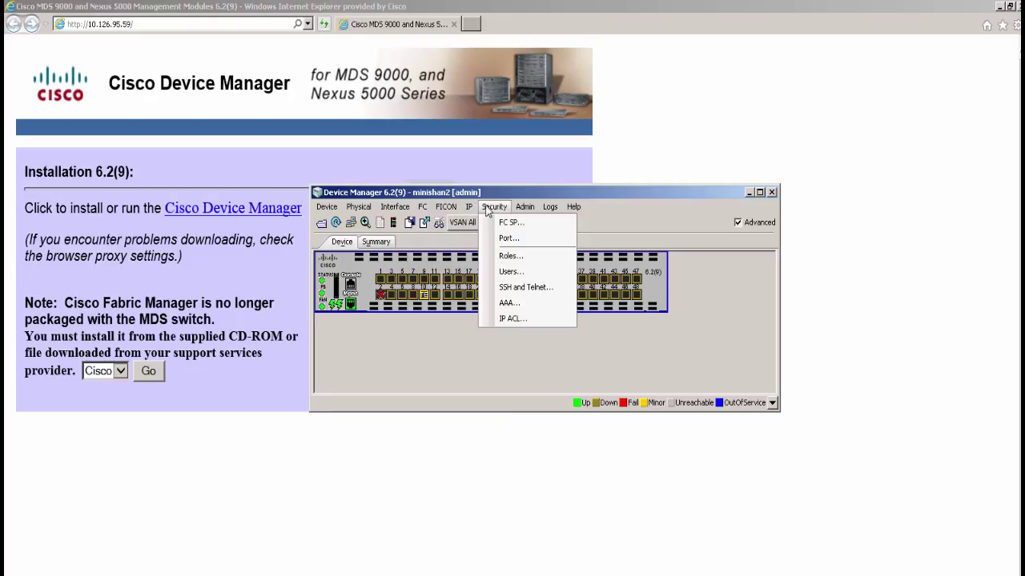
{"action": "mouse_move", "coordinate": [527, 212]}
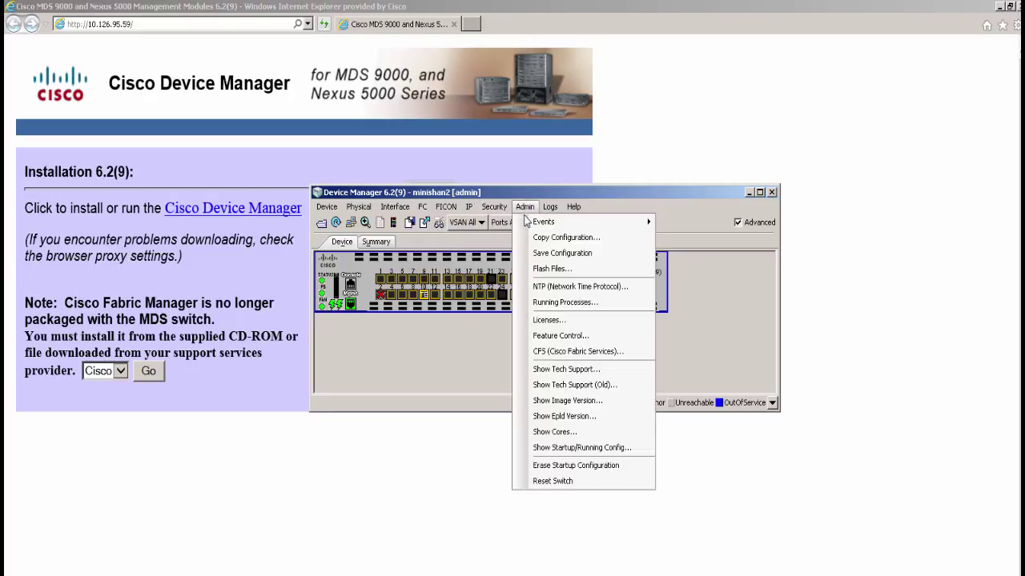
{"action": "mouse_move", "coordinate": [527, 229]}
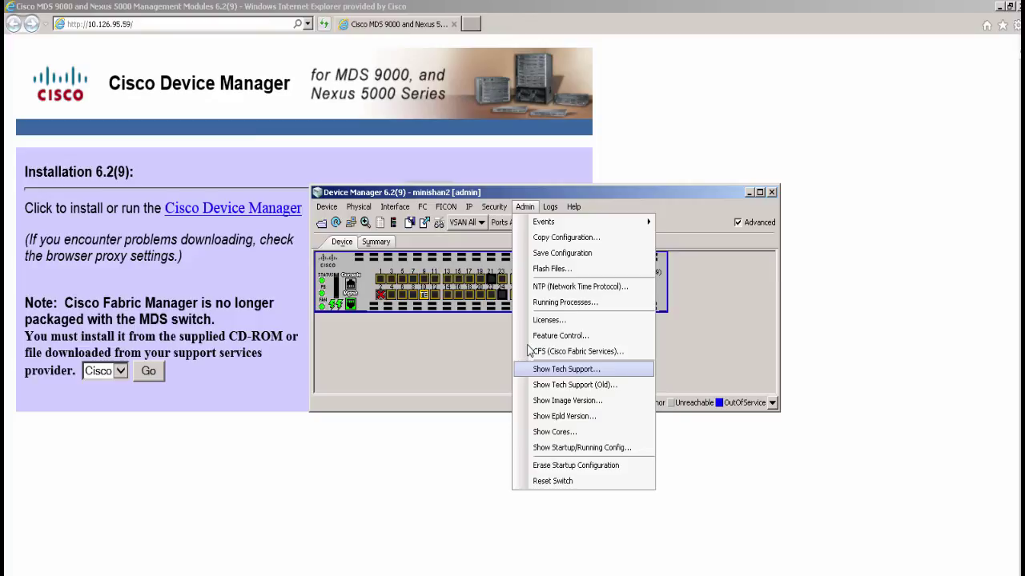
{"action": "left_click", "coordinate": [482, 317]}
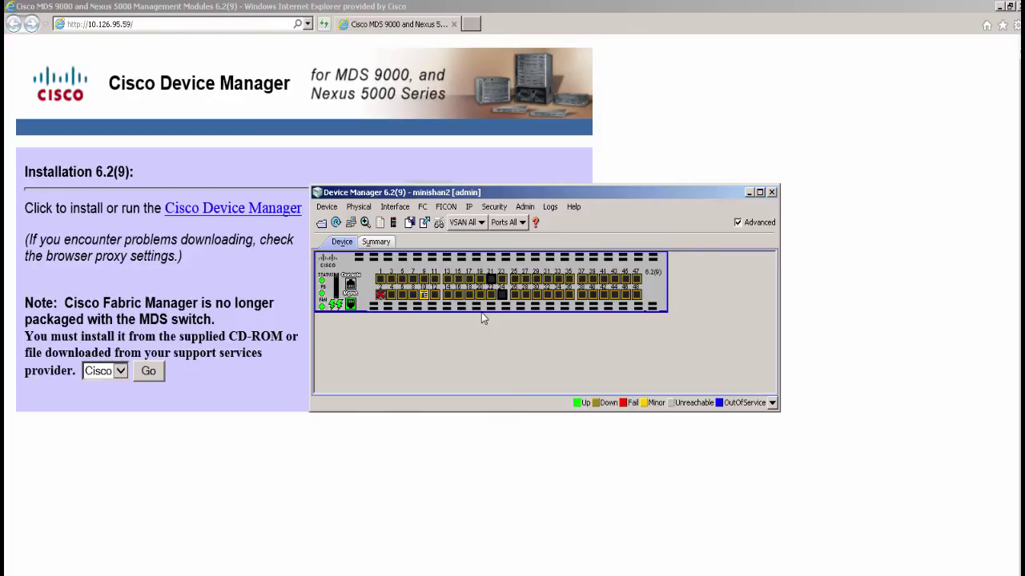
- Open the mgmt0 port properties, check its traffic statistics, and close them
{"action": "left_click", "coordinate": [350, 305]}
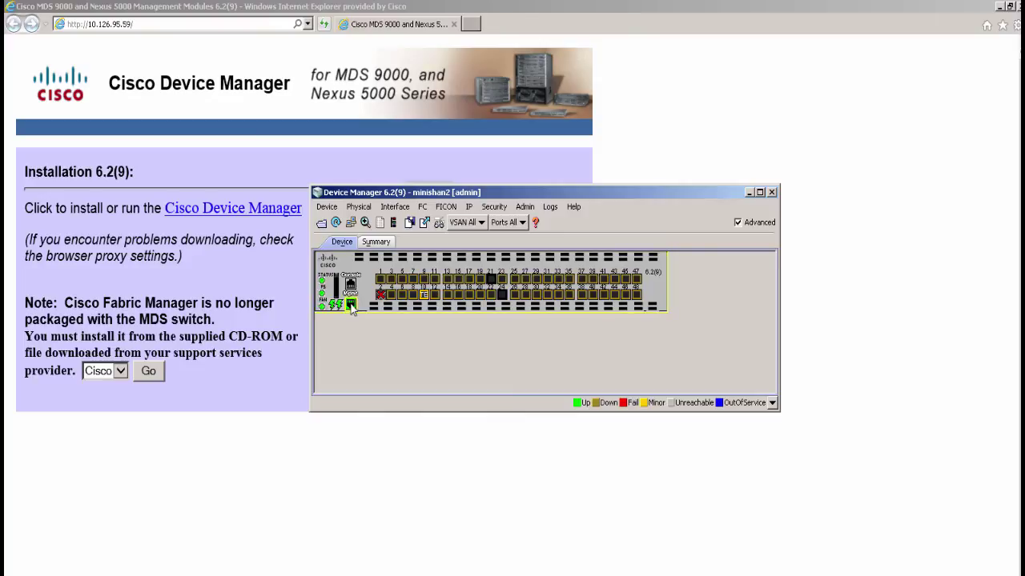
{"action": "double_click", "coordinate": [350, 305]}
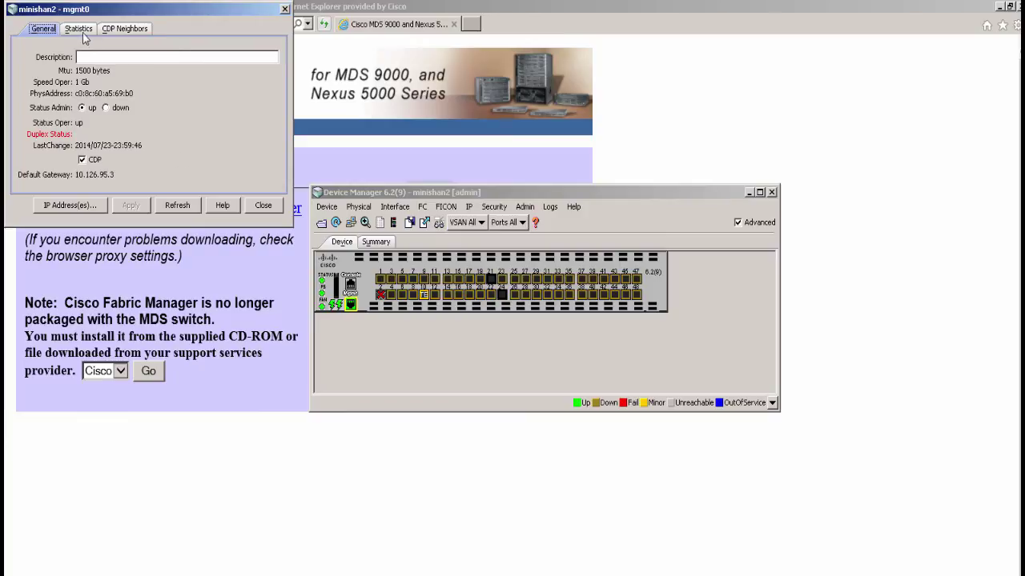
{"action": "left_click", "coordinate": [124, 29]}
{"action": "left_click", "coordinate": [79, 28]}
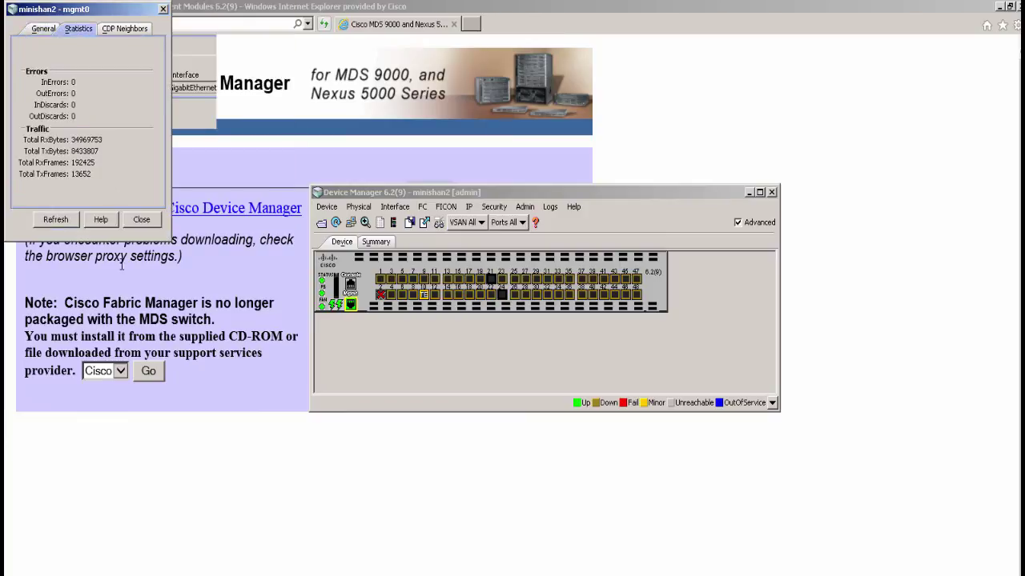
{"action": "left_click", "coordinate": [141, 219]}
- View the switch's system properties and fan status details, closing each
{"action": "double_click", "coordinate": [325, 287]}
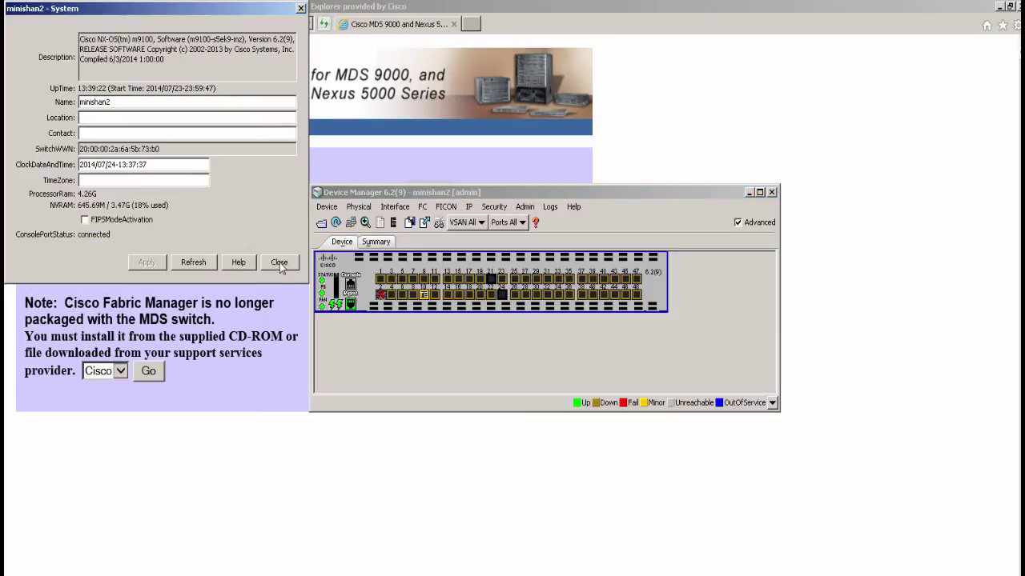
{"action": "left_click", "coordinate": [279, 262]}
{"action": "double_click", "coordinate": [323, 307]}
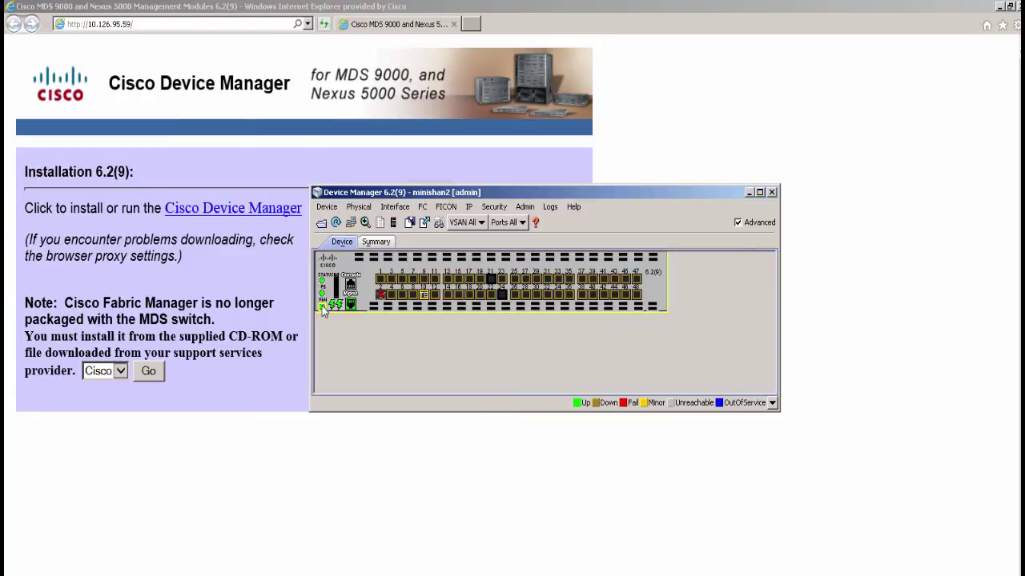
{"action": "left_click", "coordinate": [135, 114]}
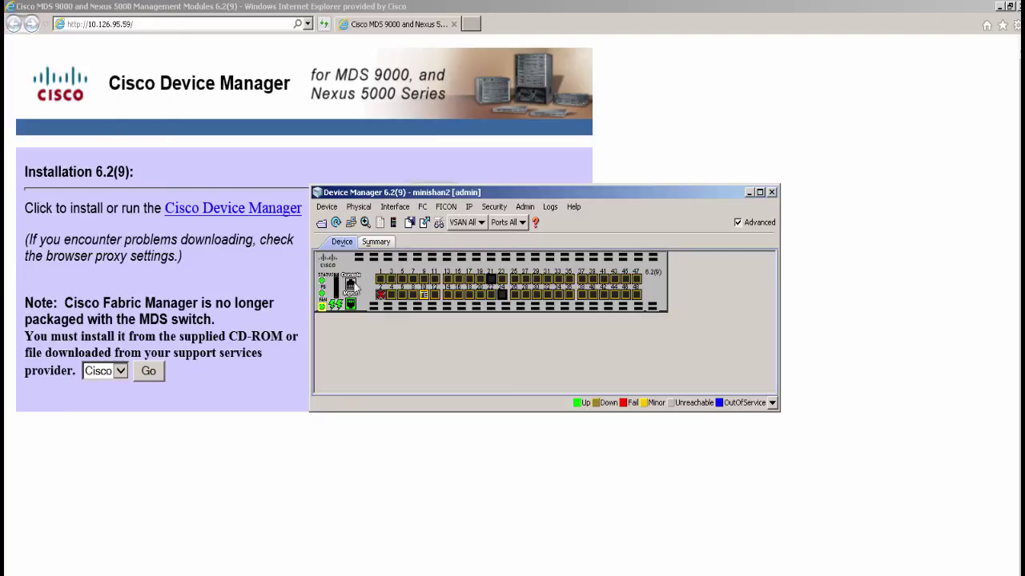
- Inspect port fc1/10's ELP link parameters and trunk configuration, then close its properties
{"action": "double_click", "coordinate": [423, 296]}
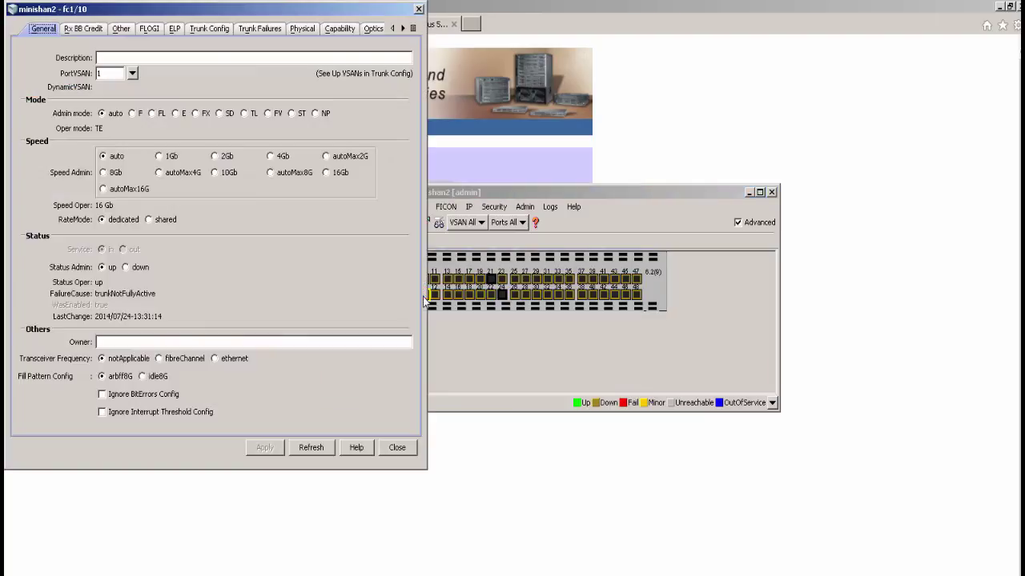
{"action": "left_click", "coordinate": [173, 28]}
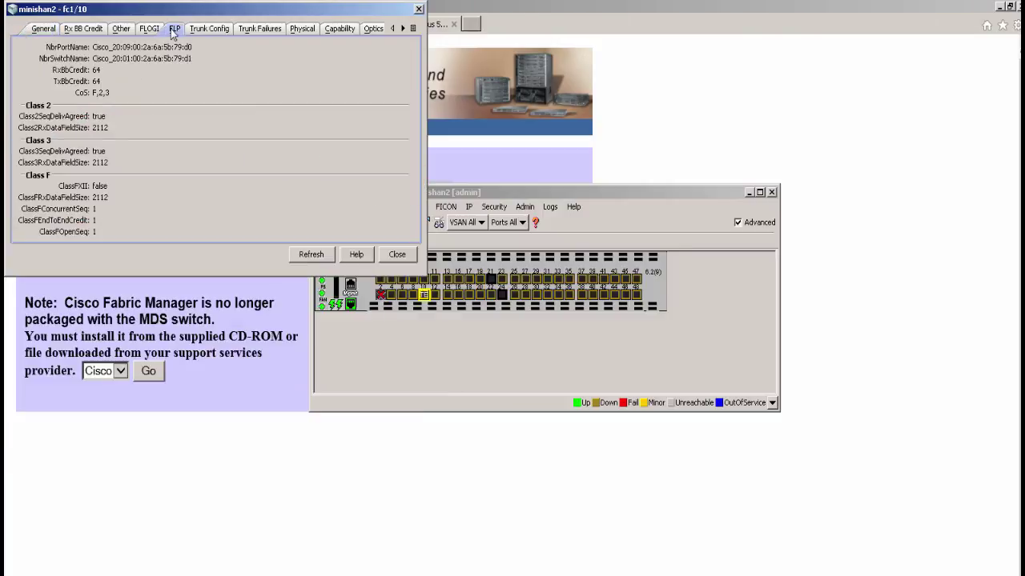
{"action": "left_click", "coordinate": [210, 30]}
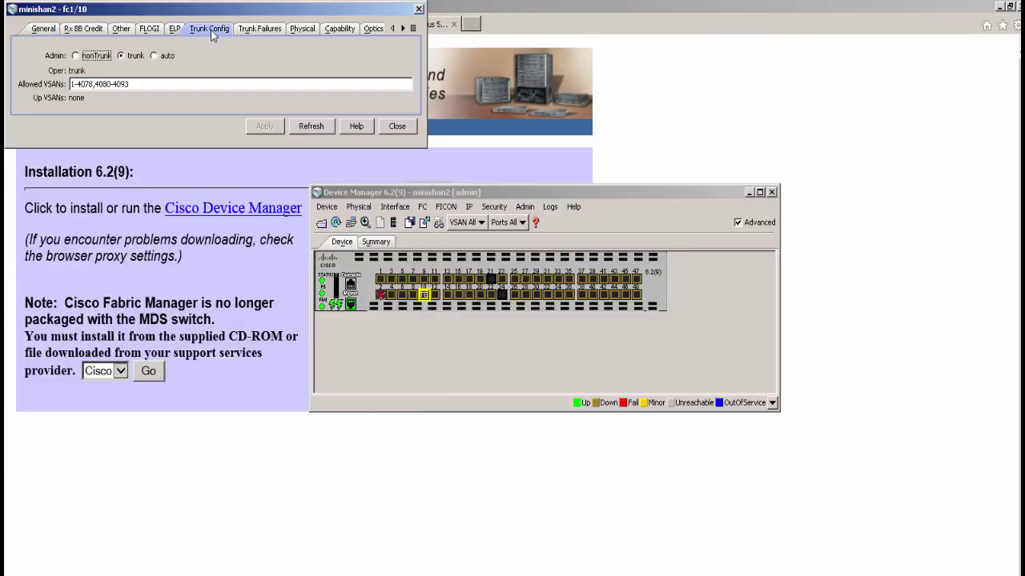
{"action": "left_click", "coordinate": [407, 127]}
{"action": "left_click", "coordinate": [572, 208]}
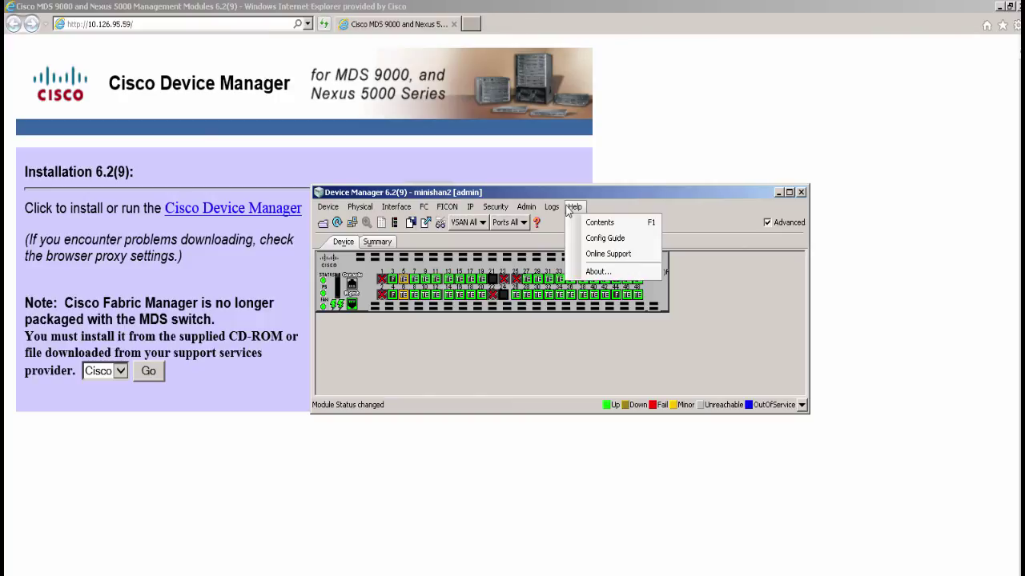
- Switch from the Help menu to the FC menu and point at Quick Config
{"action": "mouse_move", "coordinate": [423, 206]}
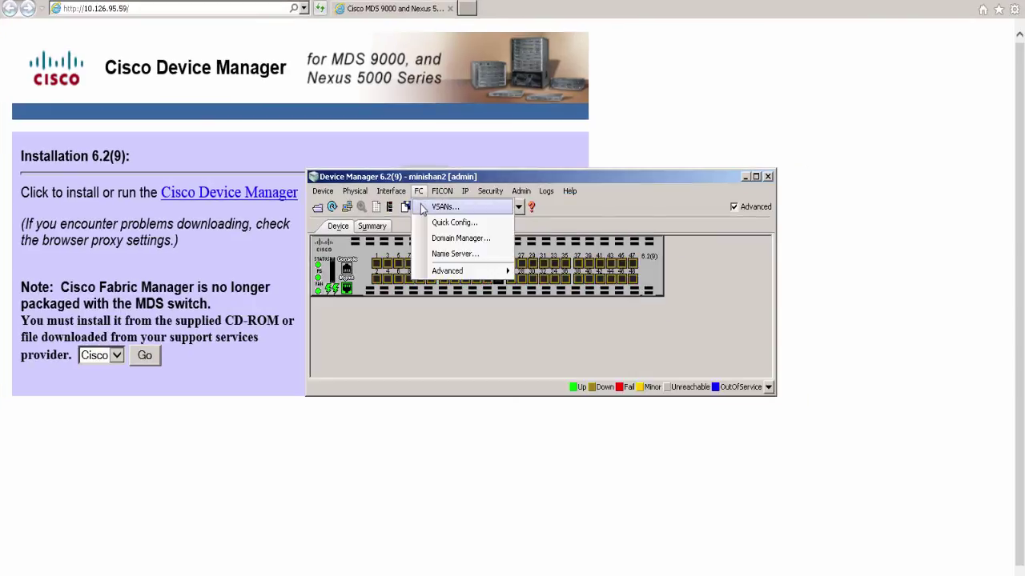